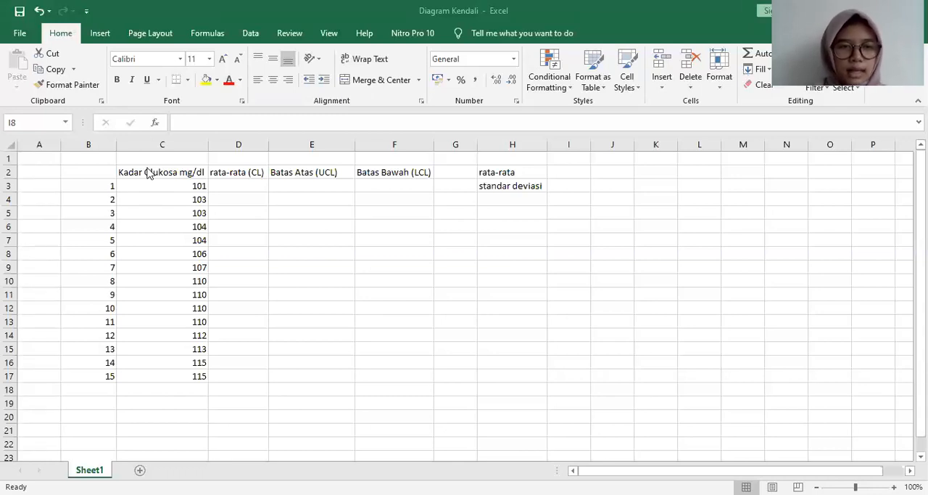
left_click_drag(152, 174, 192, 376)
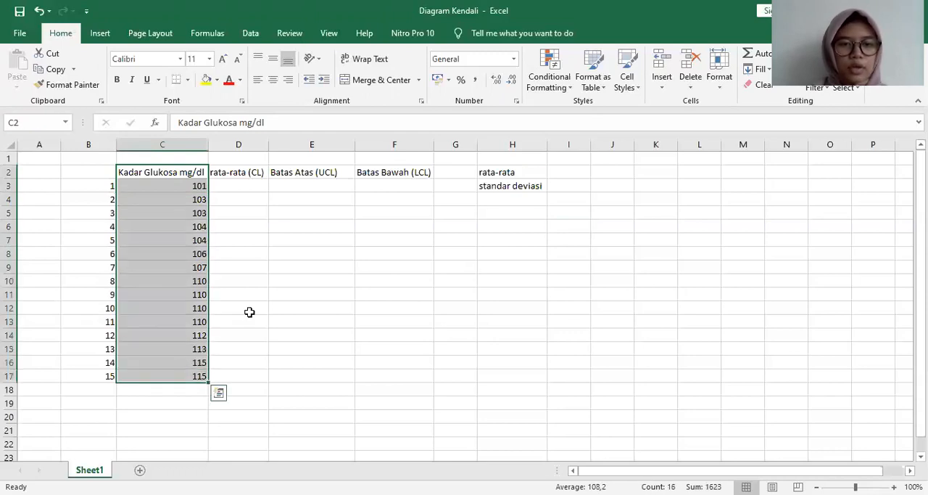
left_click(238, 172)
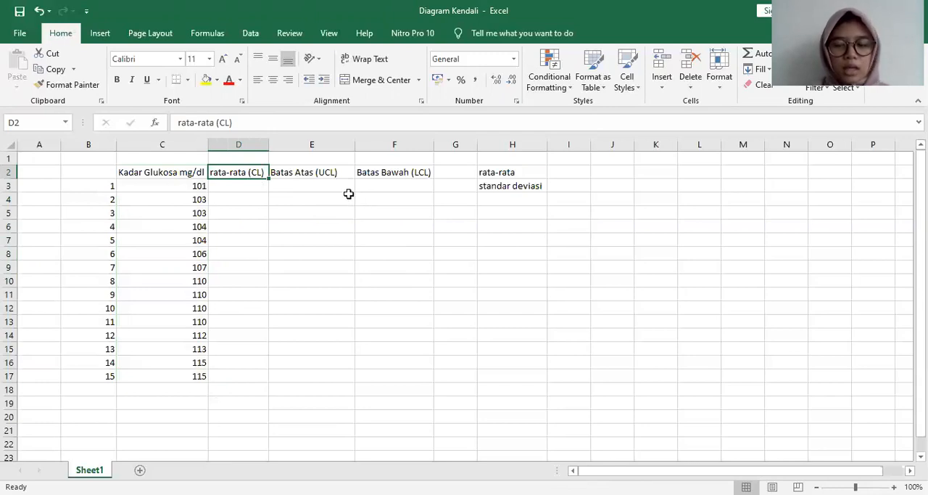
key("Right")
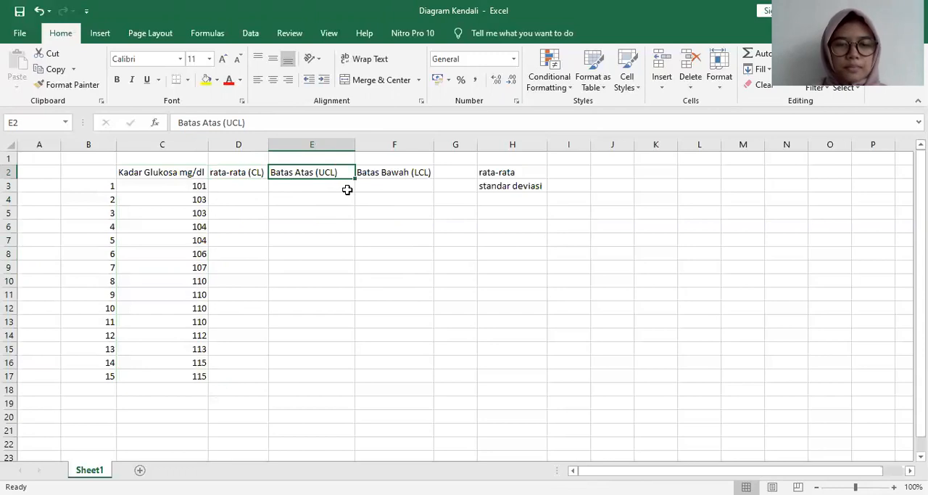
key("Right")
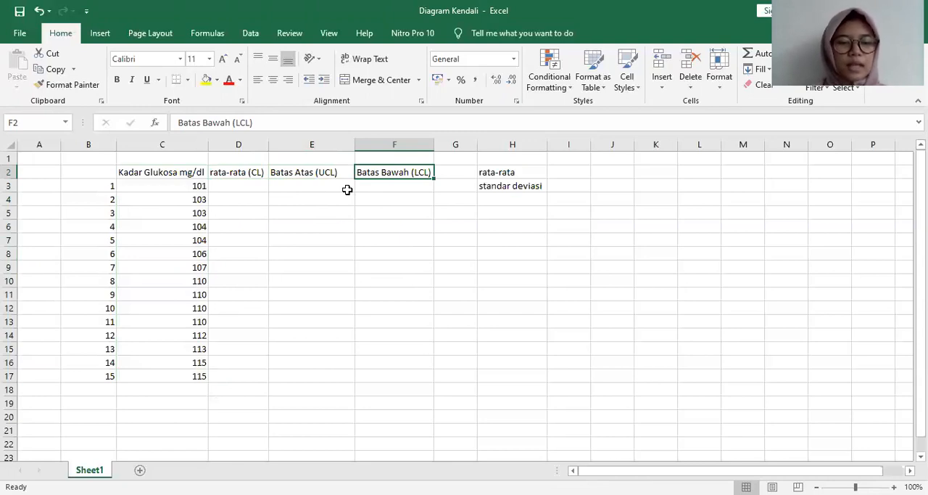
left_click(554, 175)
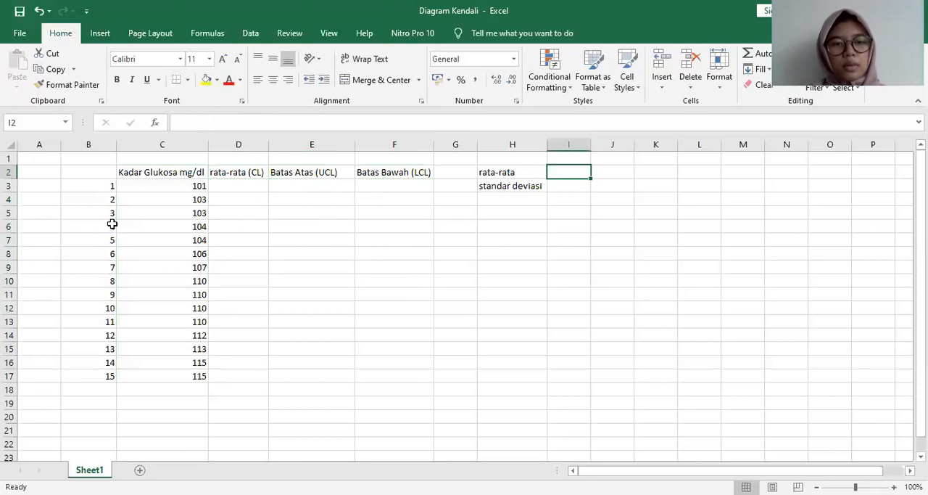
left_click_drag(178, 186, 191, 374)
Step: Calculate the mean of the glucose values in cell I2 with =AVERAGE(C3:C17)
left_click(561, 174)
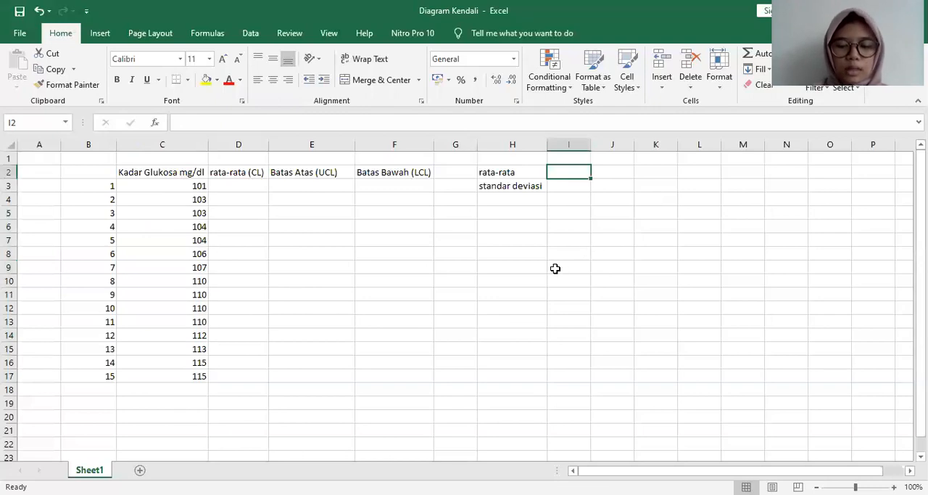
type("=")
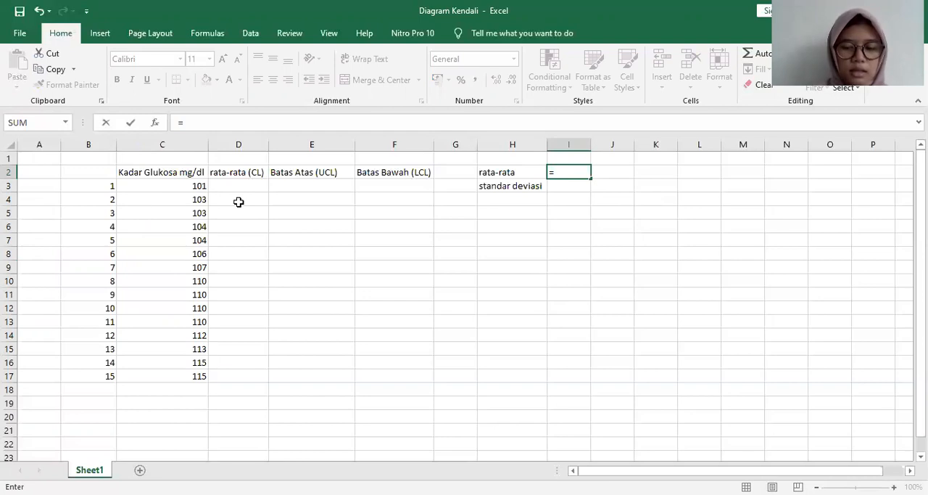
type("ave")
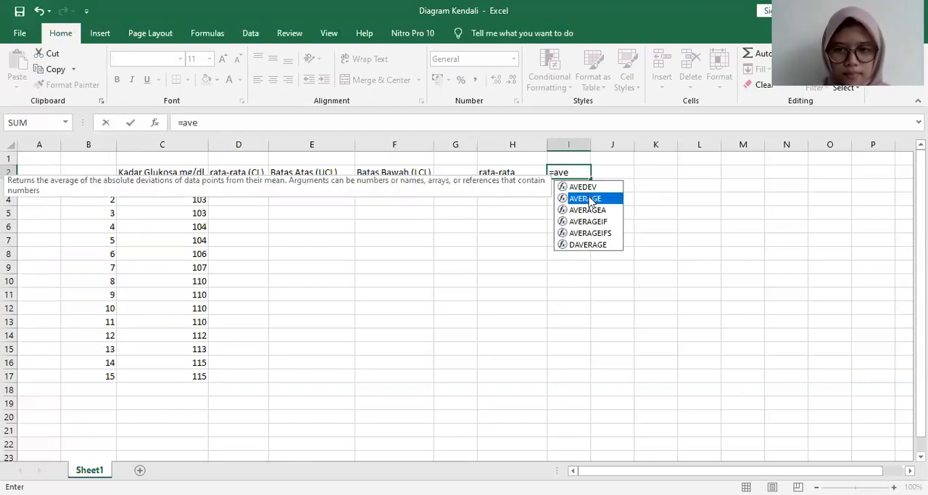
double_click(584, 198)
left_click(169, 190)
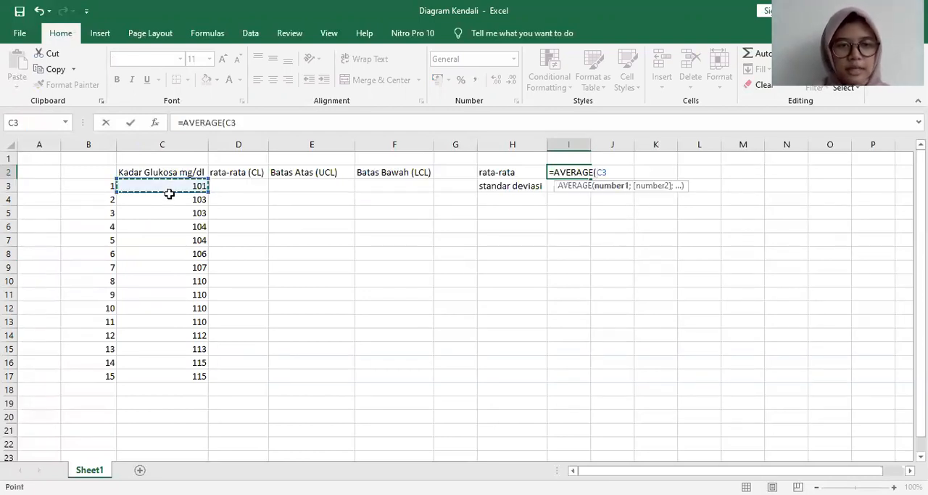
left_click_drag(168, 193, 169, 376)
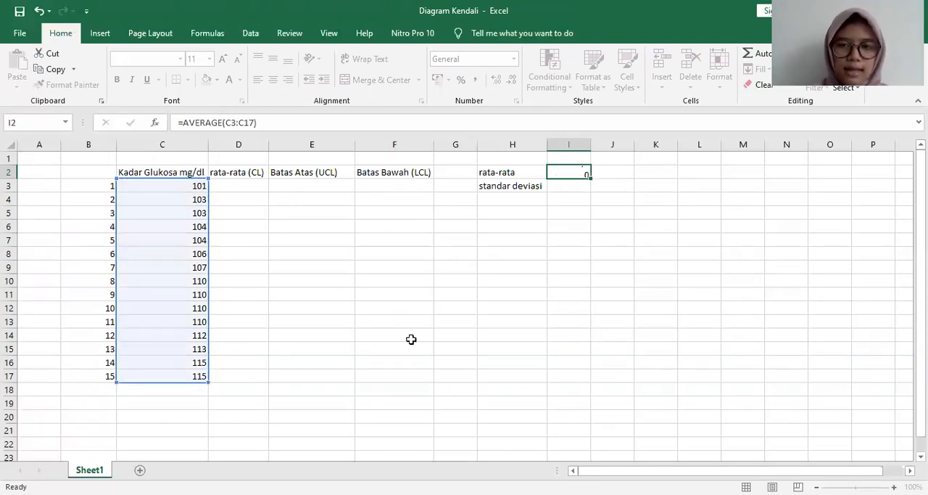
key("Return")
left_click(577, 172)
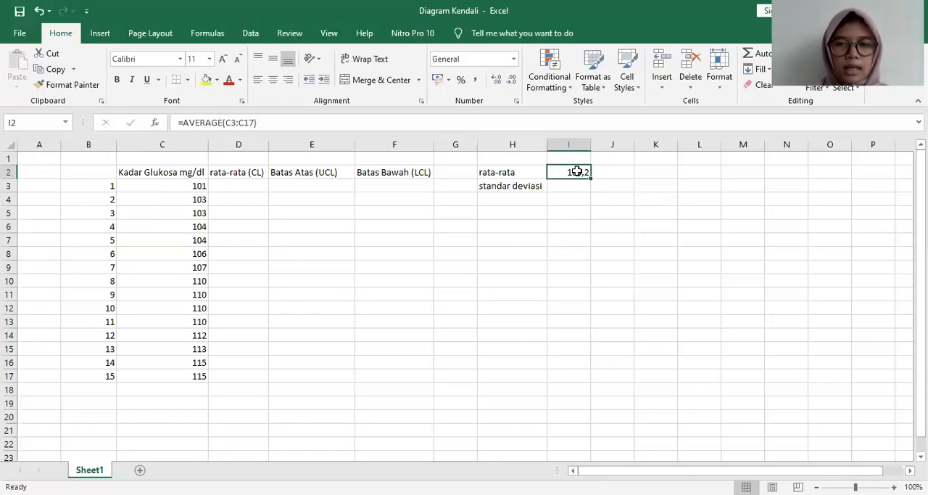
Step: Enter 108,2 in cell D3 and fill it down the rata-rata (CL) column through row 17
left_click(219, 187)
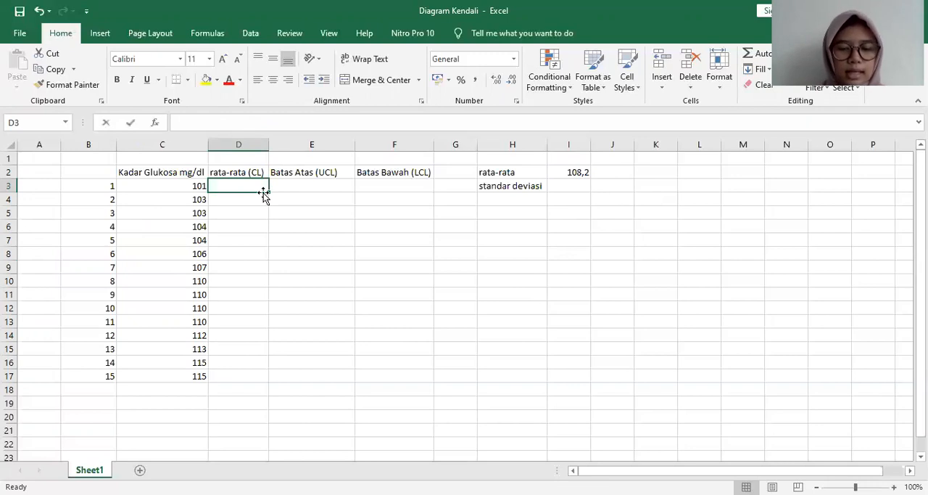
type("108,2")
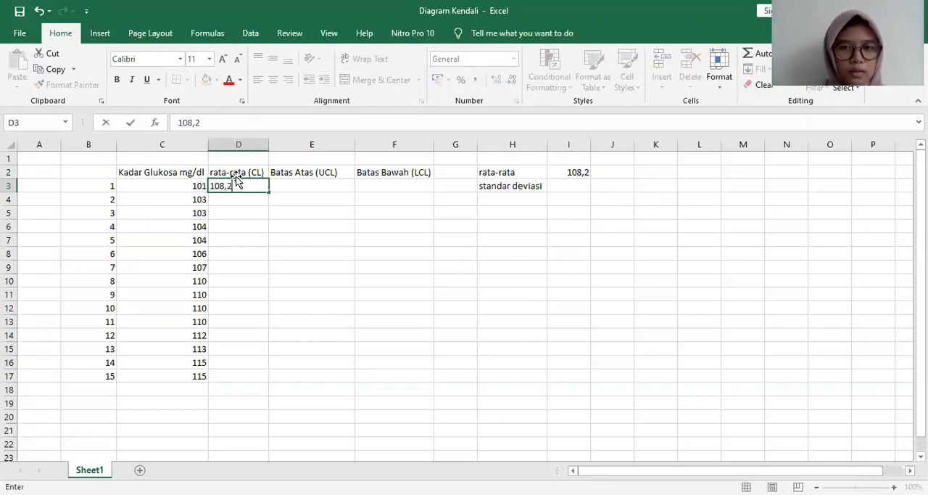
key("ctrl+Return")
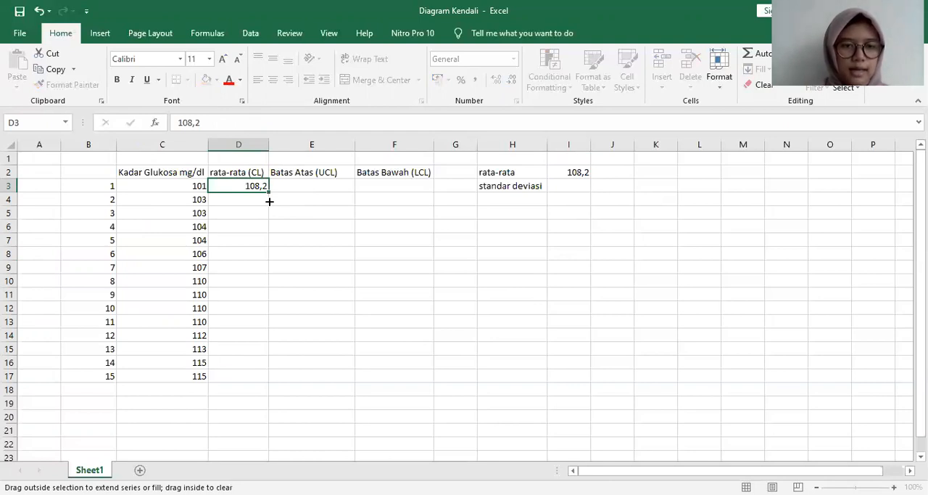
double_click(269, 201)
left_click(317, 267)
left_click(337, 186)
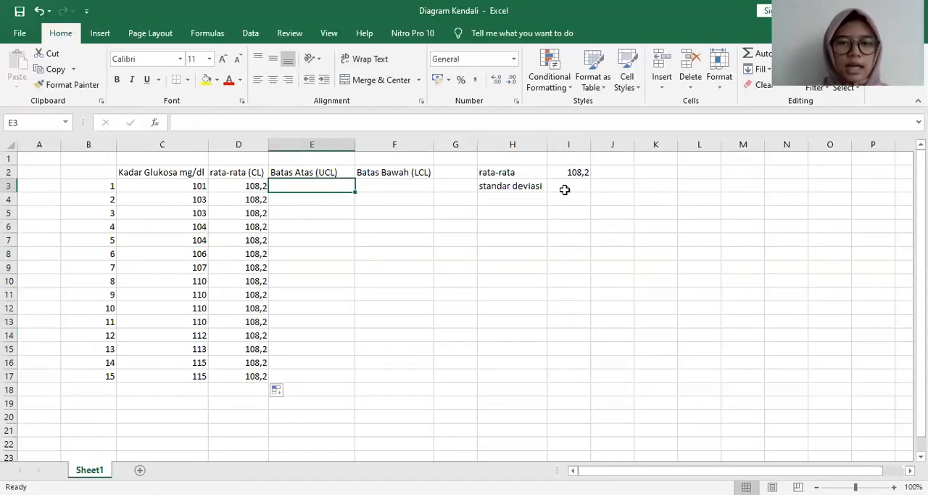
Step: Calculate the sample standard deviation of the glucose values in cell I3 with =STDEV.S(C3:C17)
left_click(567, 190)
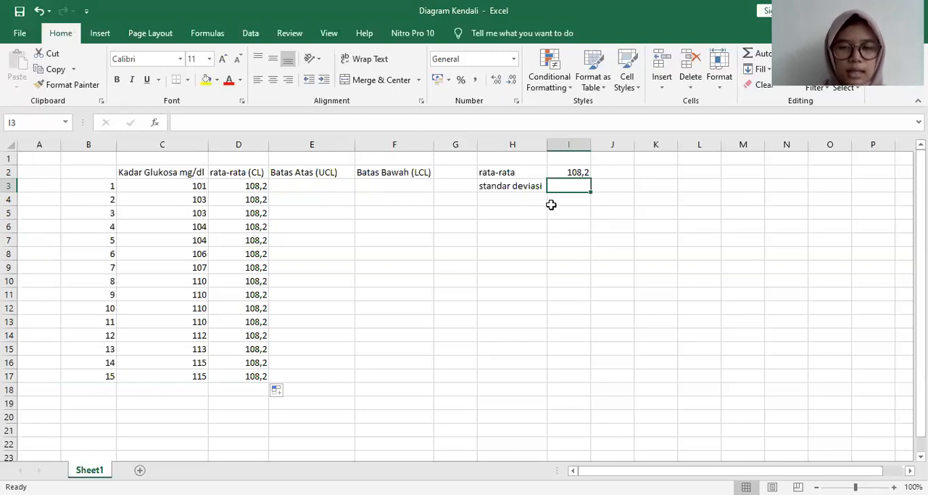
type("=")
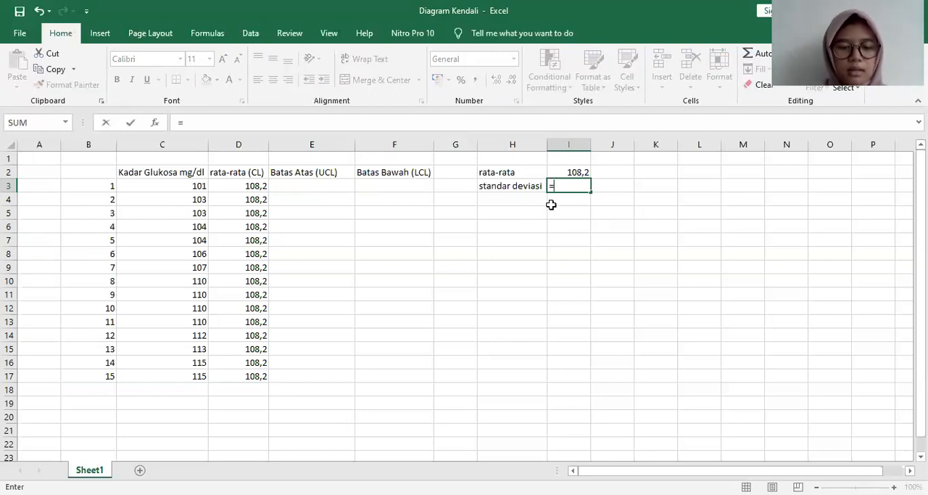
type("st")
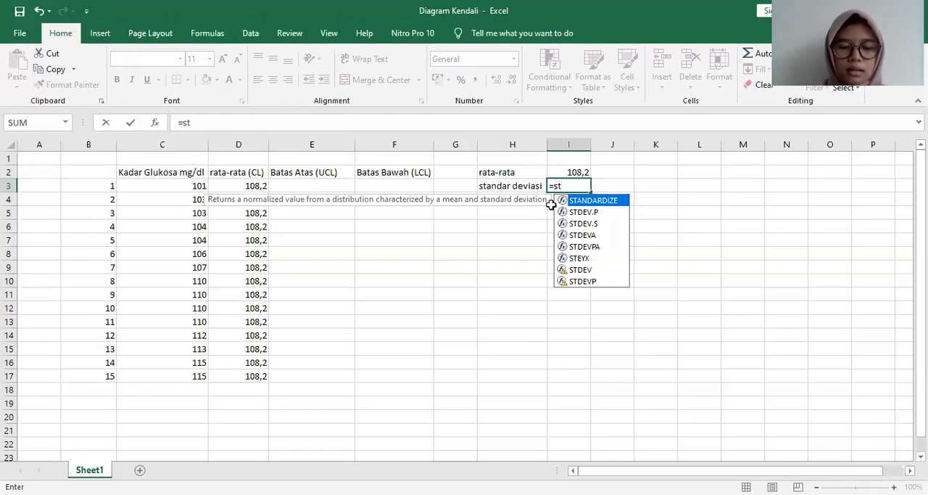
left_click(585, 224)
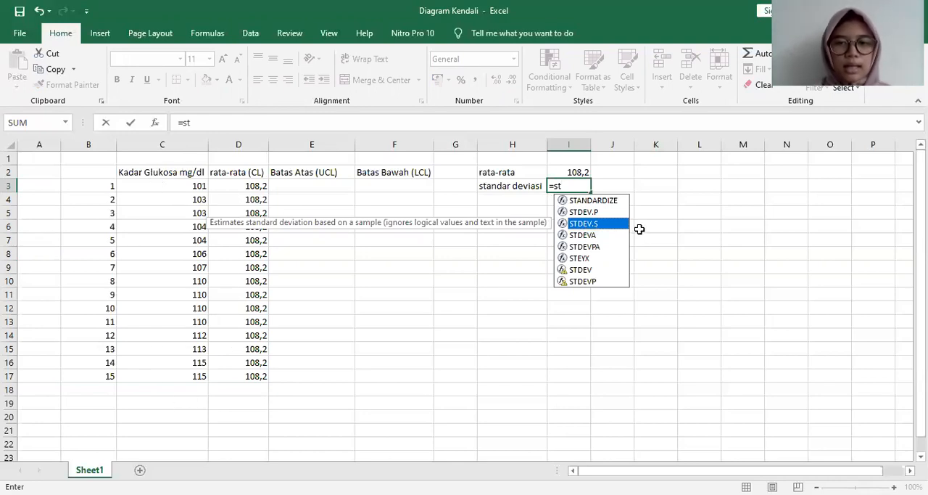
double_click(594, 226)
left_click(175, 190)
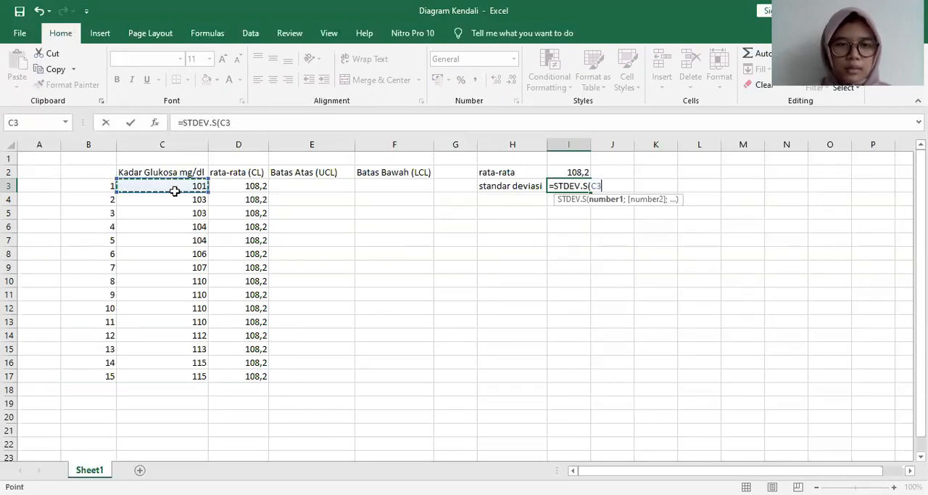
left_click_drag(175, 191, 184, 375)
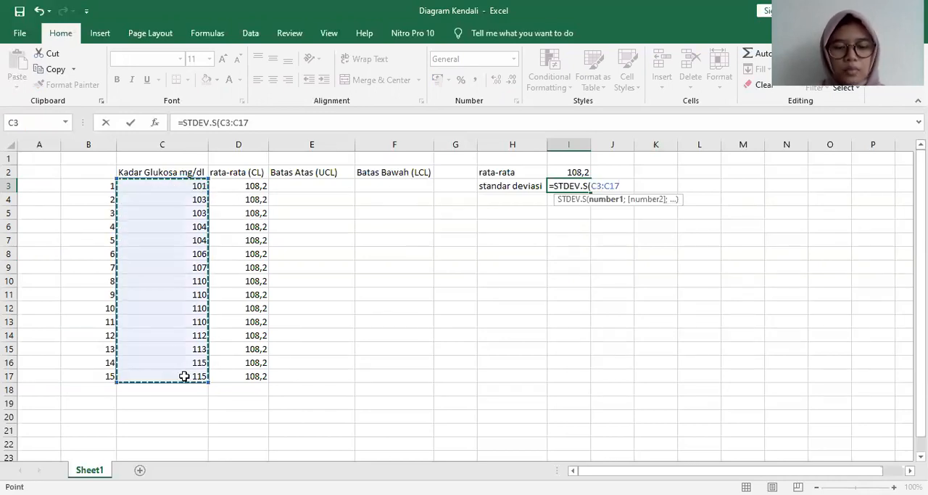
type(")")
key("Return")
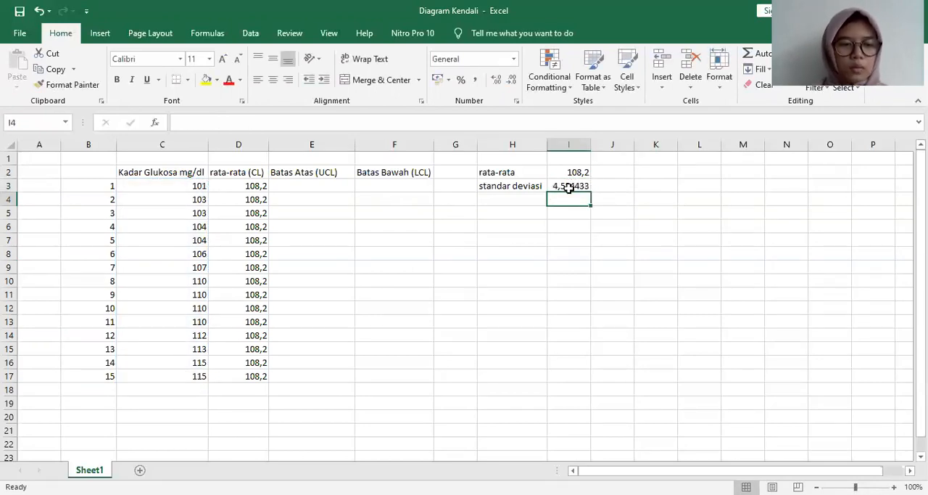
Step: Write the upper limit formula =I2+(2*I3) in cell E3 under Batas Atas (UCL)
left_click(308, 188)
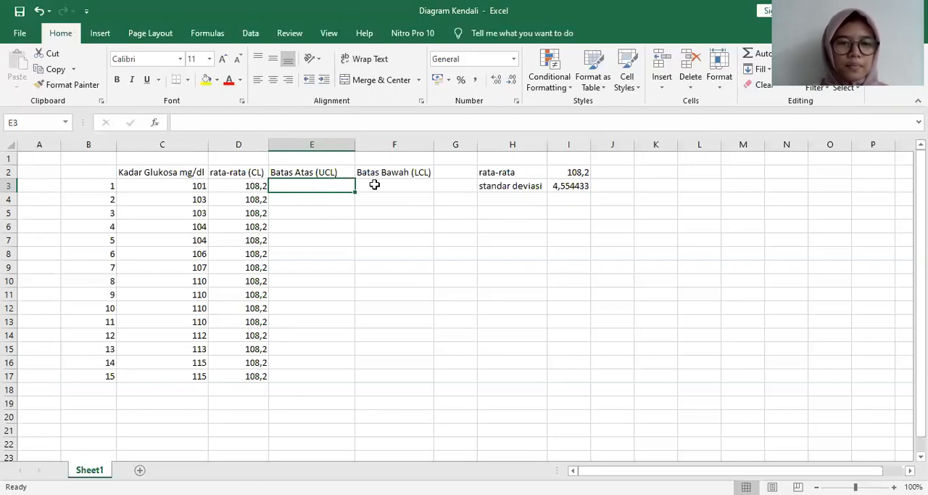
left_click(382, 184)
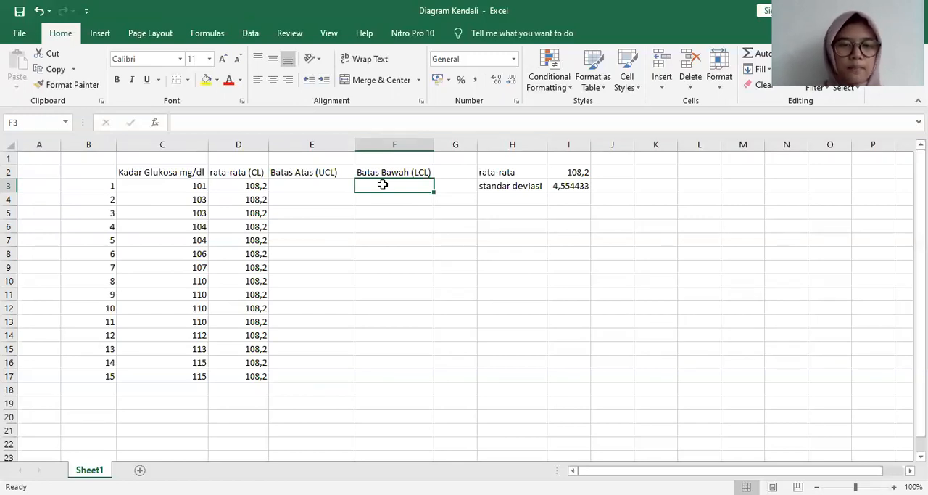
left_click(323, 183)
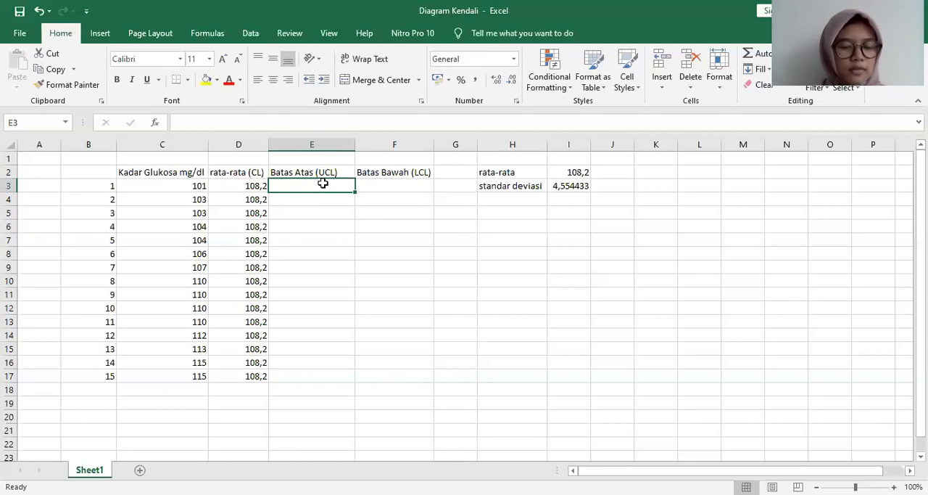
type("=")
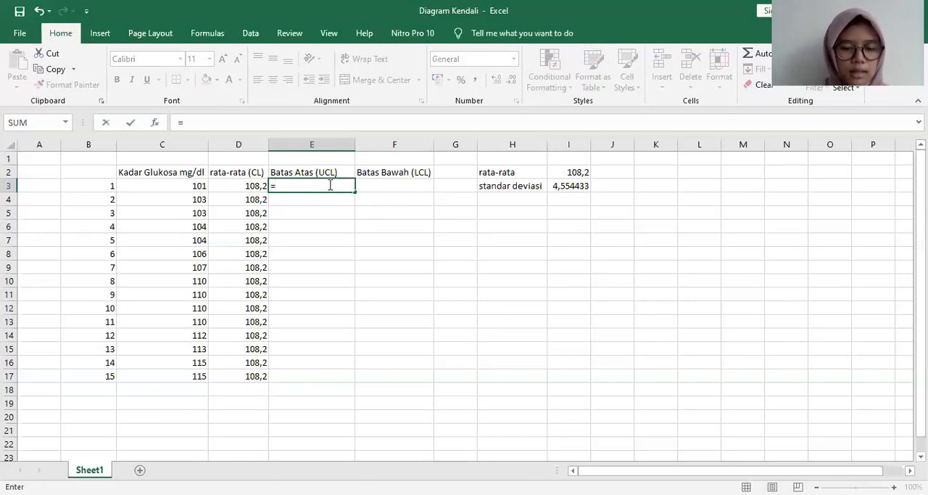
left_click(583, 174)
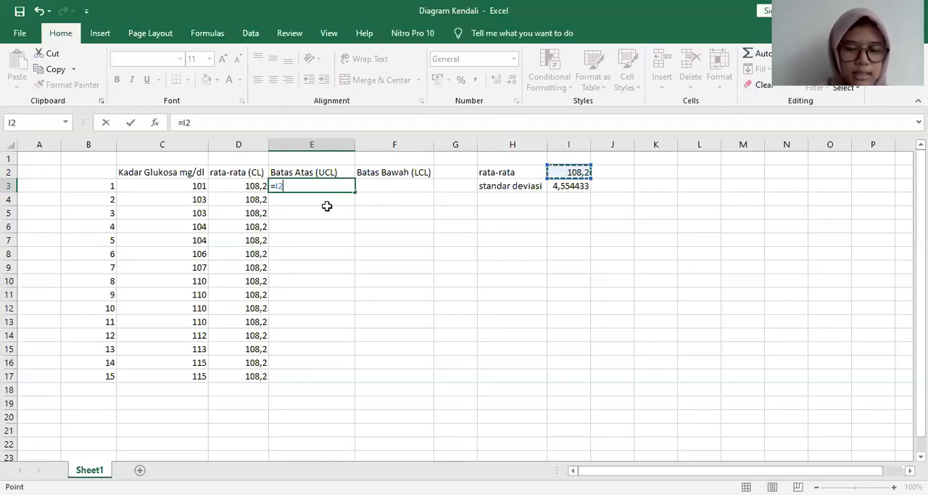
type("+(2")
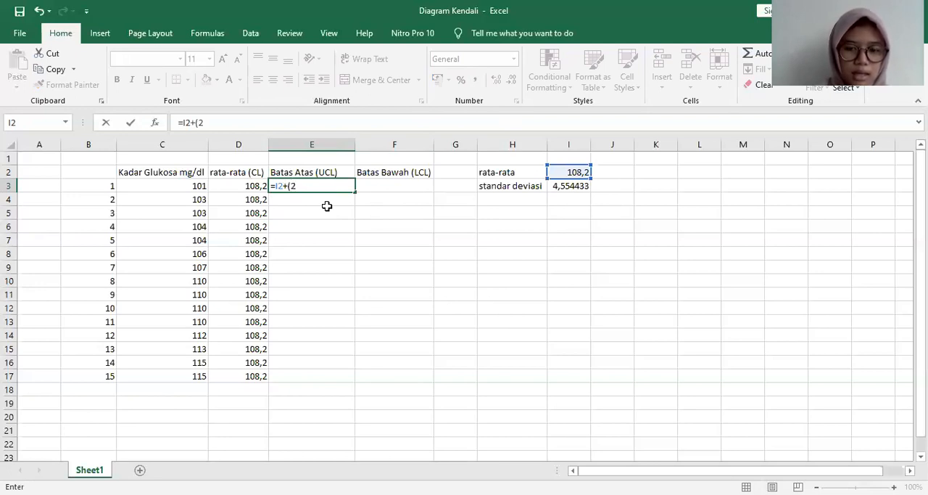
type("*")
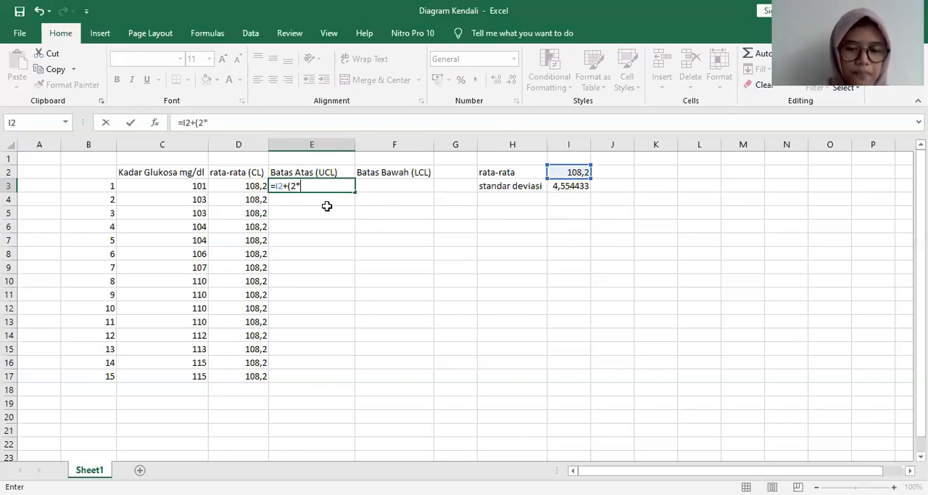
left_click(575, 185)
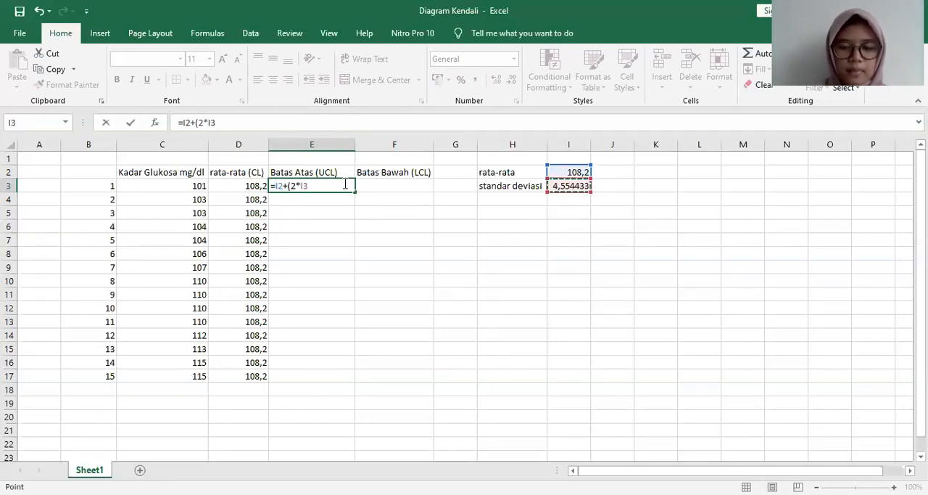
type(")")
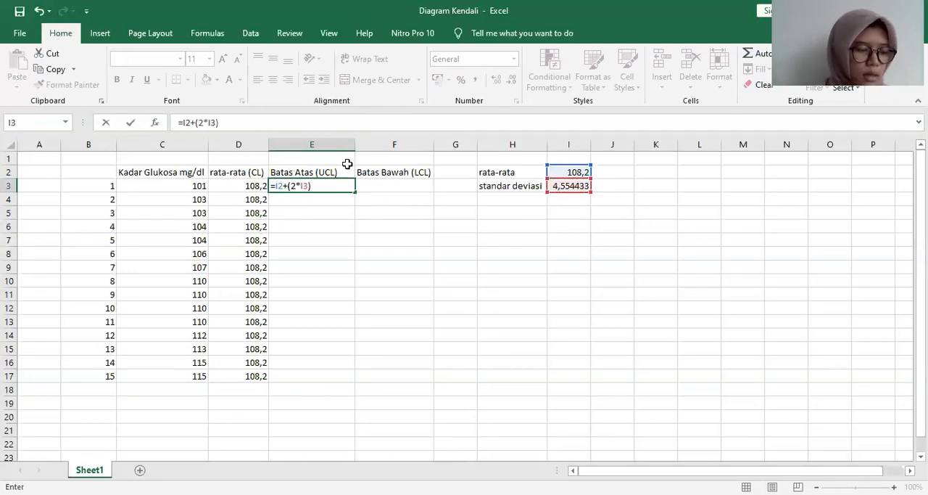
Step: Lock the row references in the E3 formula so it reads =I$2+(2*I$3)
left_click(278, 186)
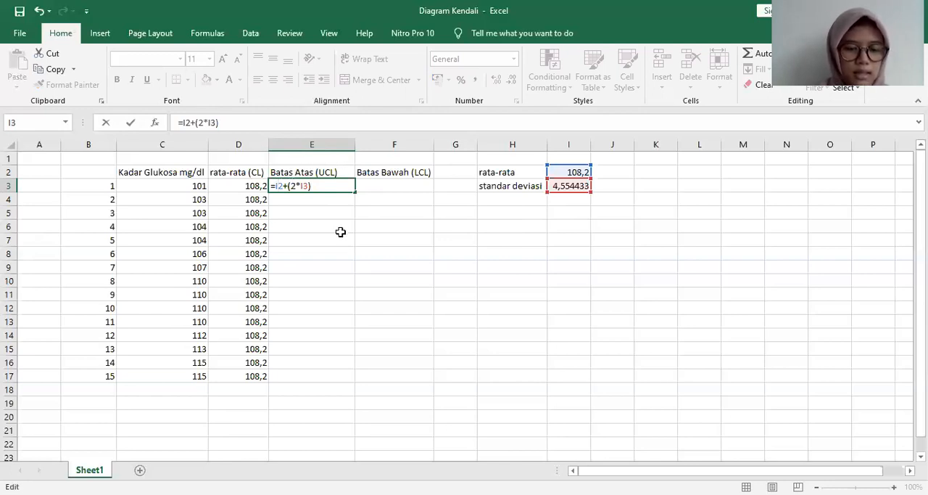
type("$")
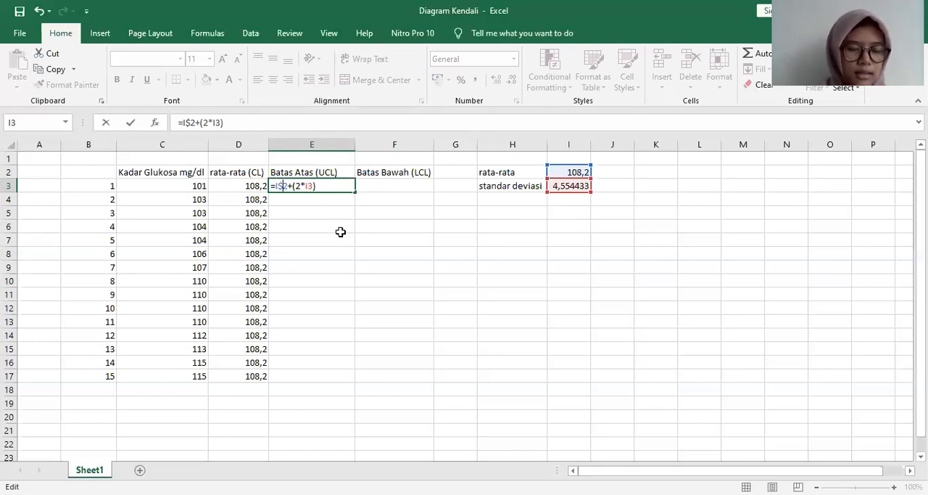
left_click(308, 187)
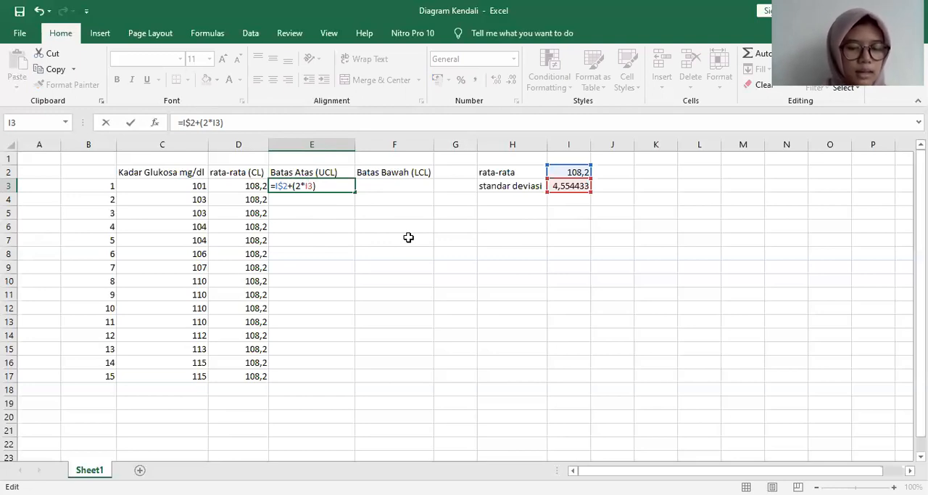
type("$")
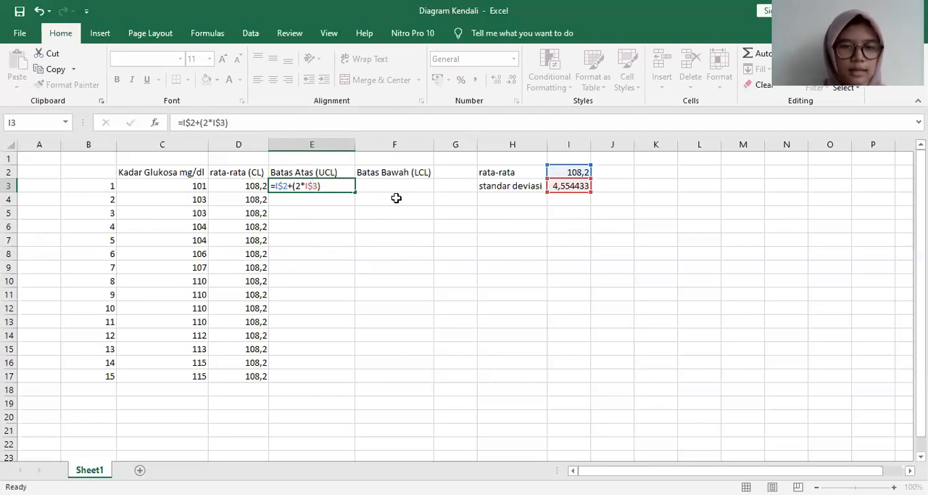
Step: Confirm the upper limit formula in E3 and fill it down the Batas Atas (UCL) column through row 17
key("Return")
left_click(343, 185)
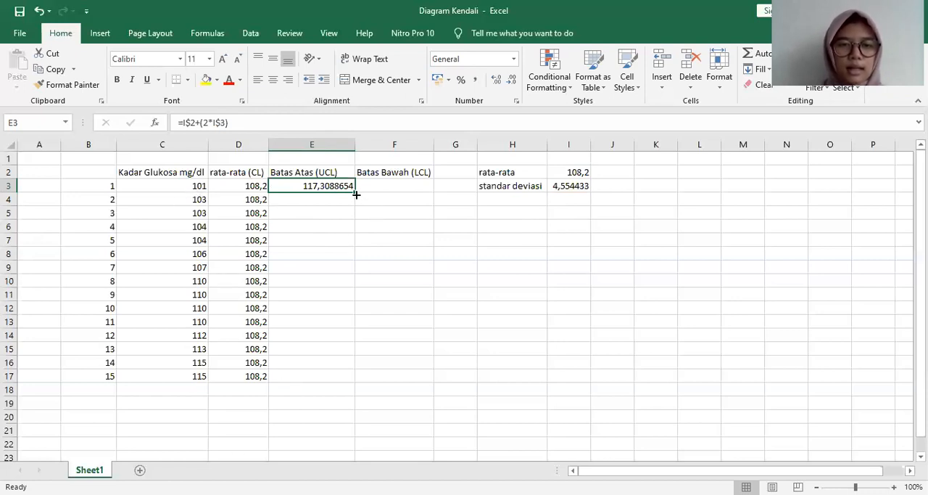
left_click_drag(356, 191, 356, 385)
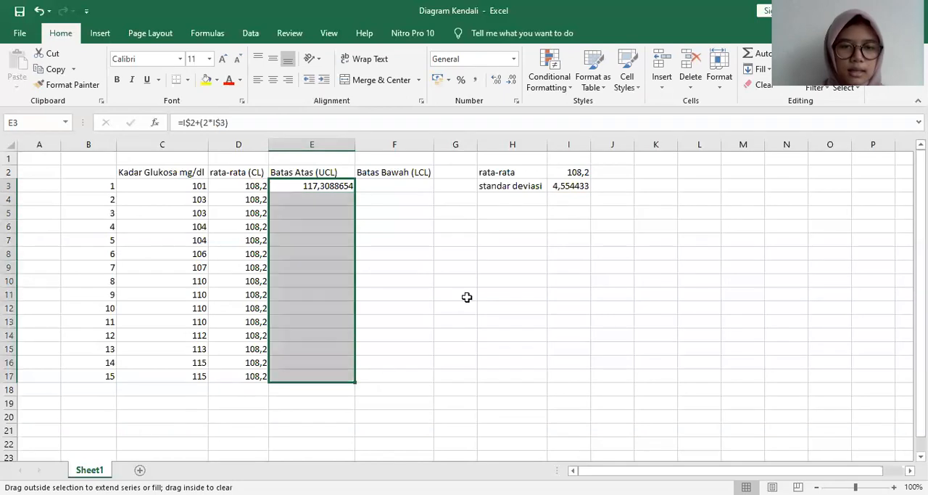
Step: Write the lower limit formula =I2-(2*I3) in cell F3 under Batas Bawah (LCL)
left_click(404, 186)
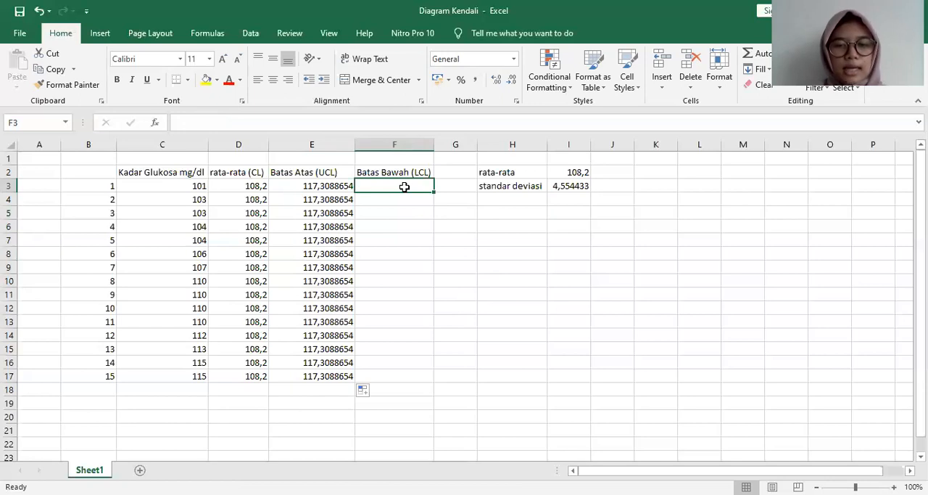
type("=")
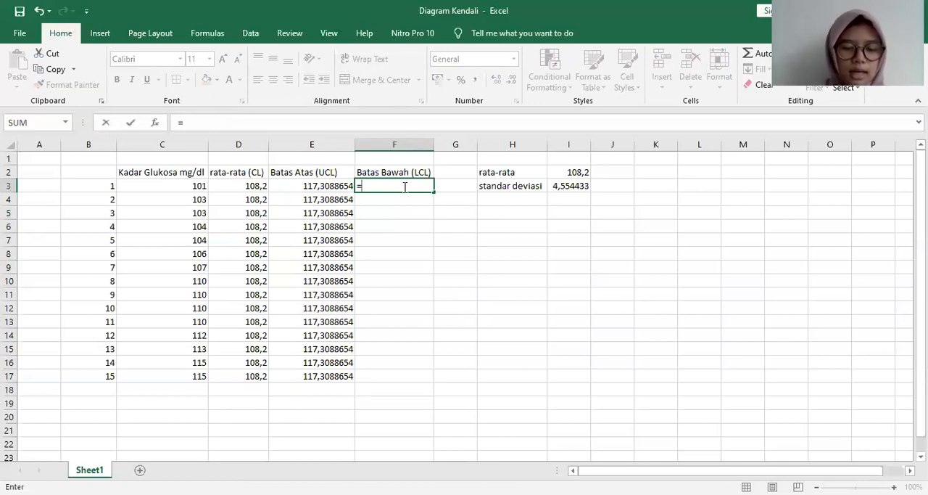
left_click(564, 172)
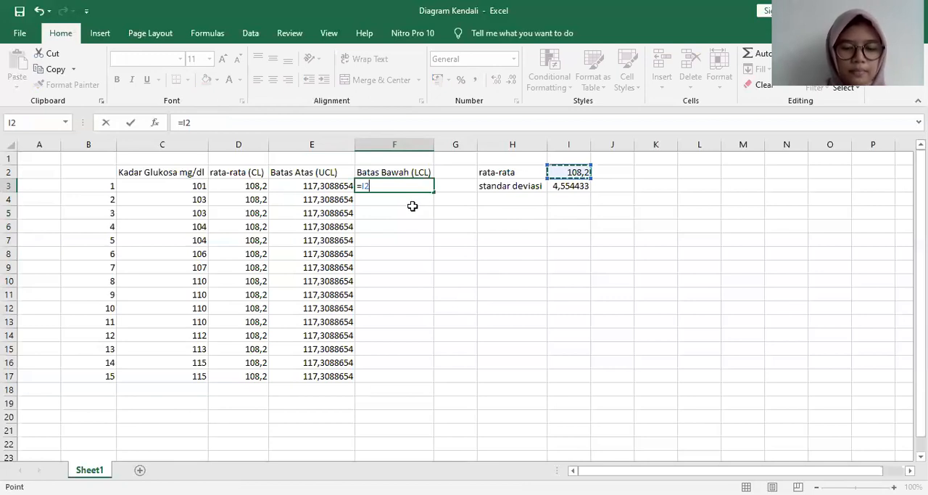
type("-(2")
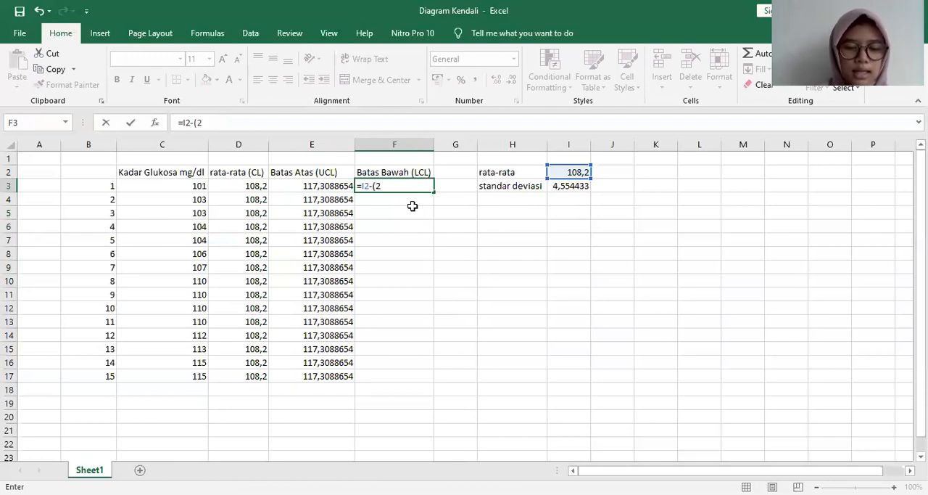
type("*")
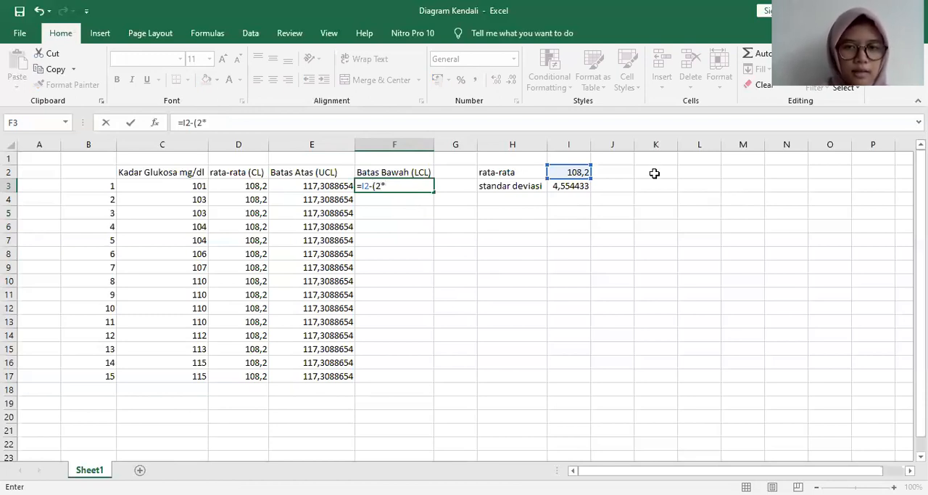
left_click(576, 186)
type(")")
Step: Lock the row references in the F3 formula so it reads =I$2-(2*I$3)
left_click(364, 185)
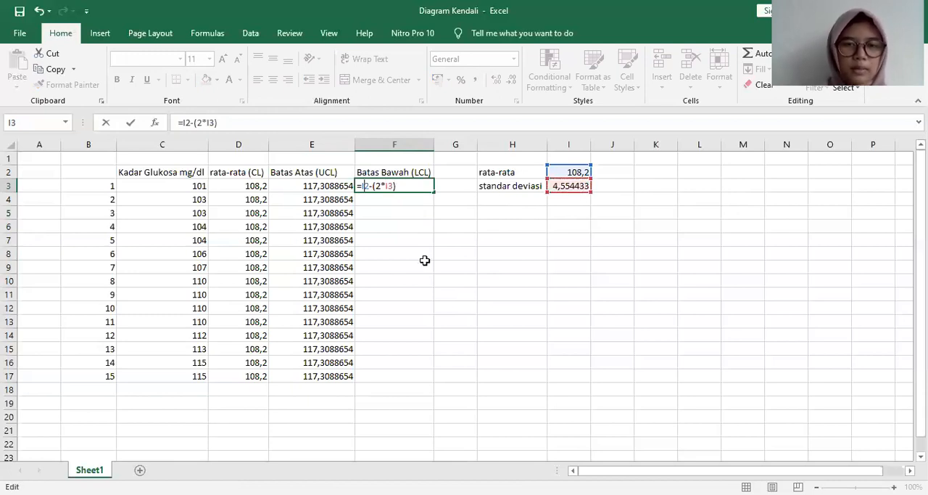
type("$")
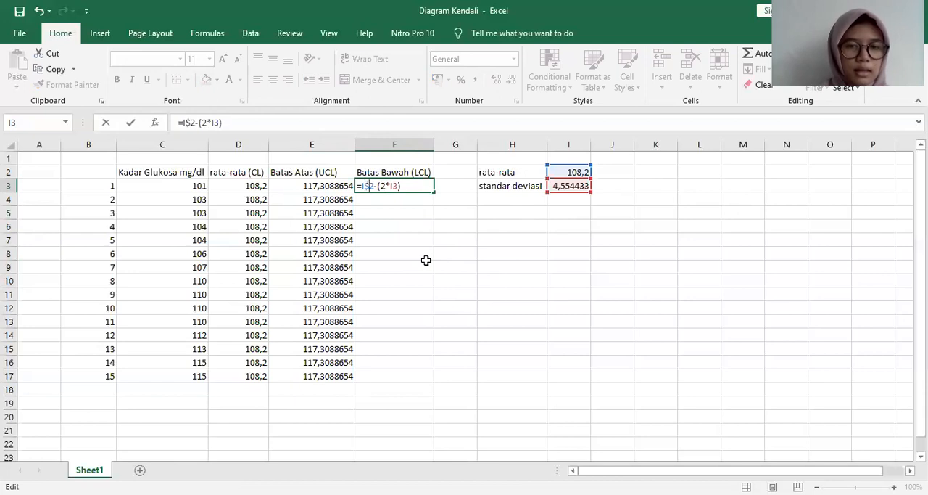
left_click(392, 185)
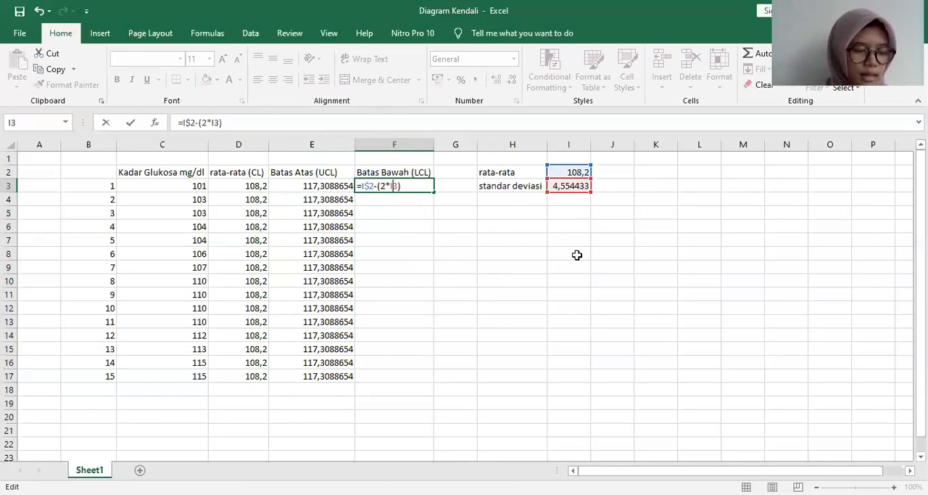
type("$")
key("Return")
Step: Fill the F3 formula down the Batas Bawah (LCL) column through row 17
left_click(436, 187)
left_click(431, 187)
left_click_drag(432, 191, 423, 380)
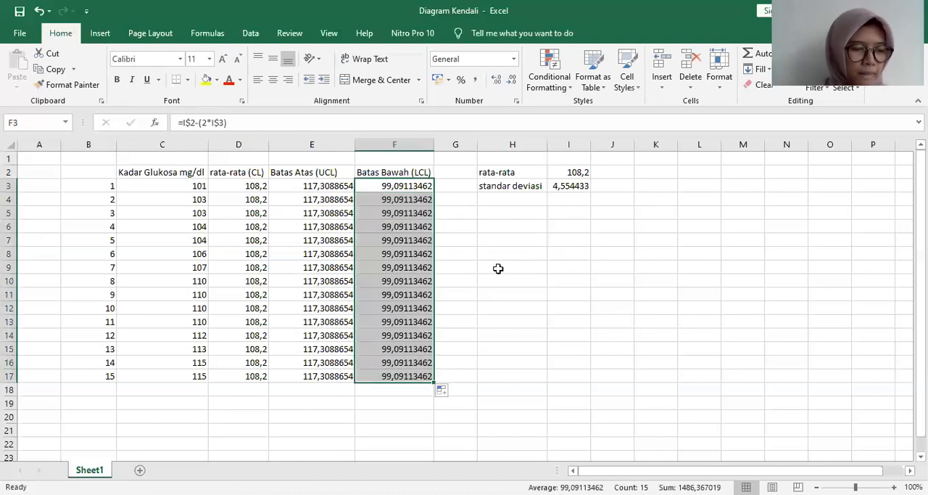
left_click(499, 256)
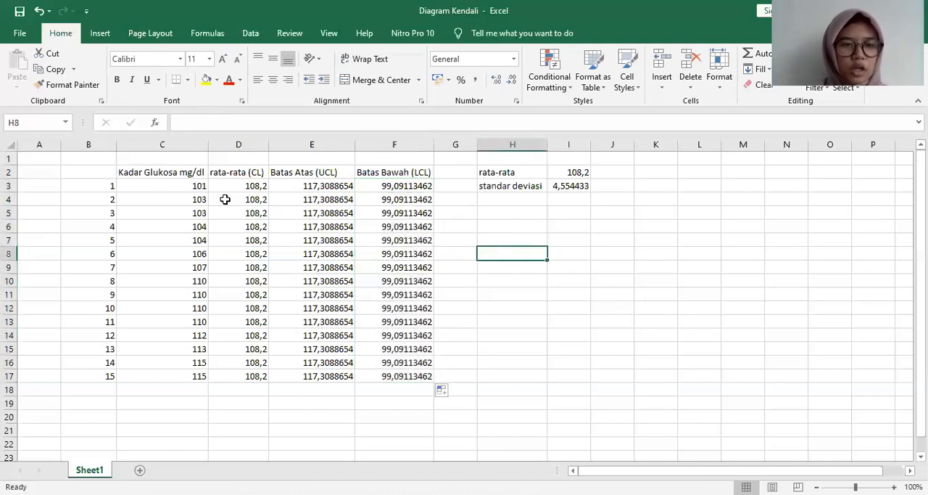
Step: Insert a Line with Markers chart from the range B2:F17 and enlarge it to span about columns E to K
left_click_drag(85, 177, 412, 372)
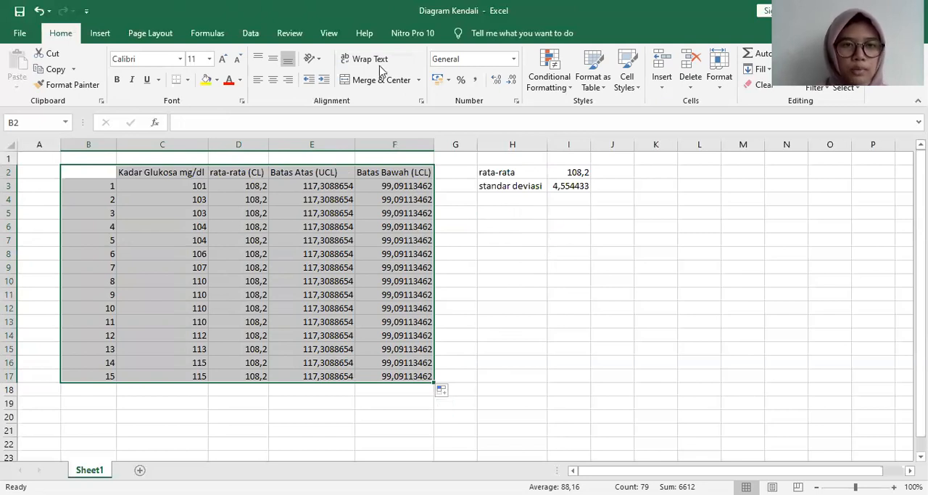
left_click(101, 34)
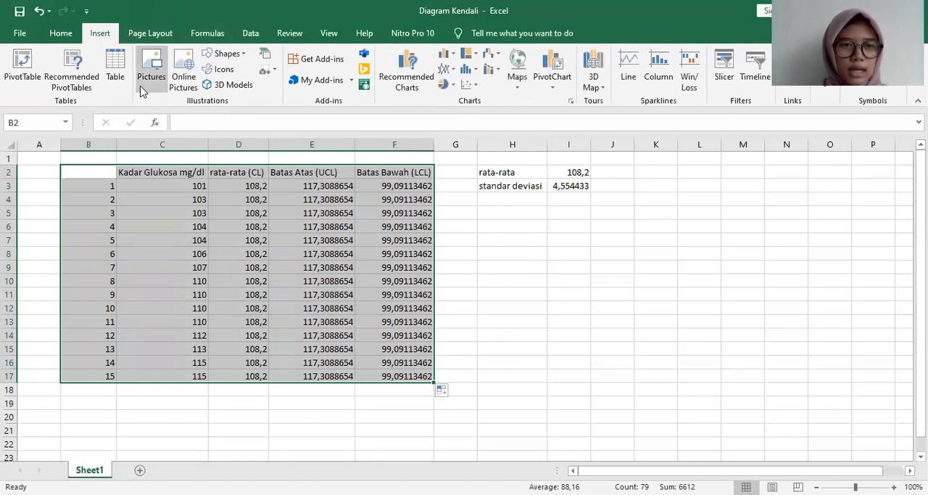
left_click(447, 69)
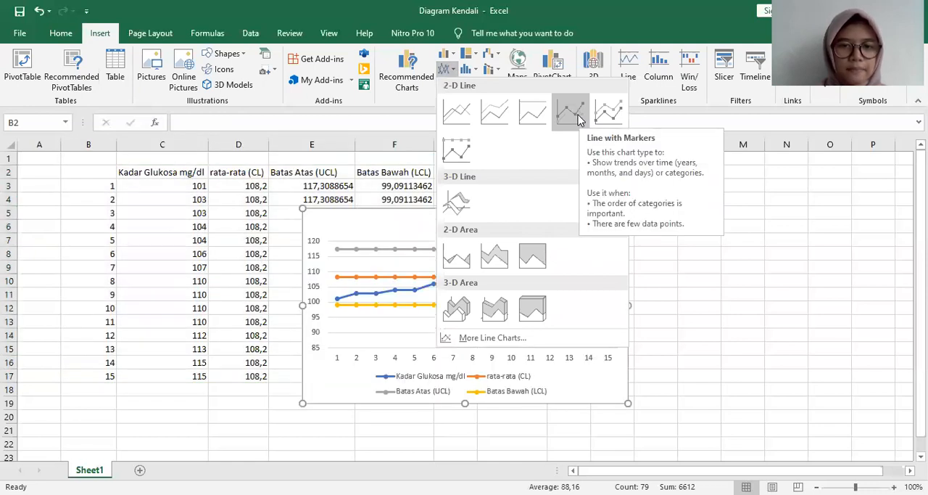
left_click(578, 120)
left_click_drag(625, 402, 660, 433)
left_click_drag(303, 209, 250, 154)
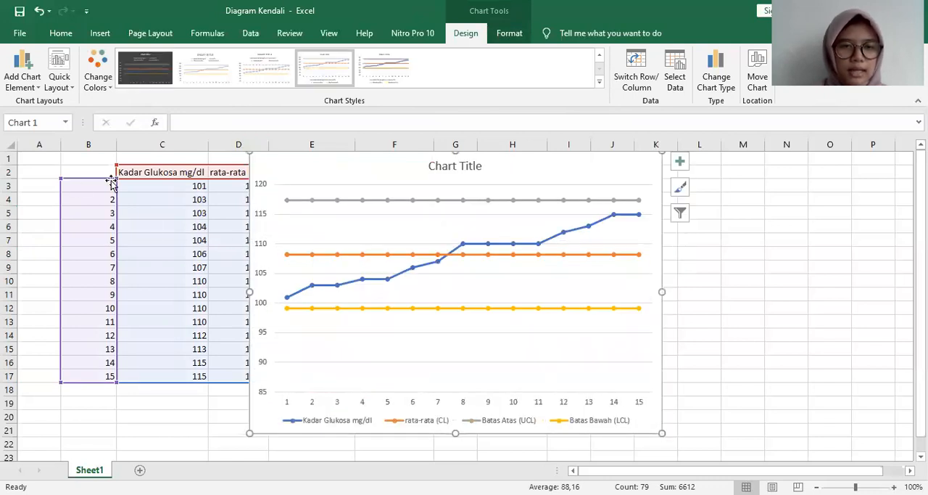
Step: Replace the chart's placeholder title with "Kadar Glukosa mg/dl"
left_click(471, 163)
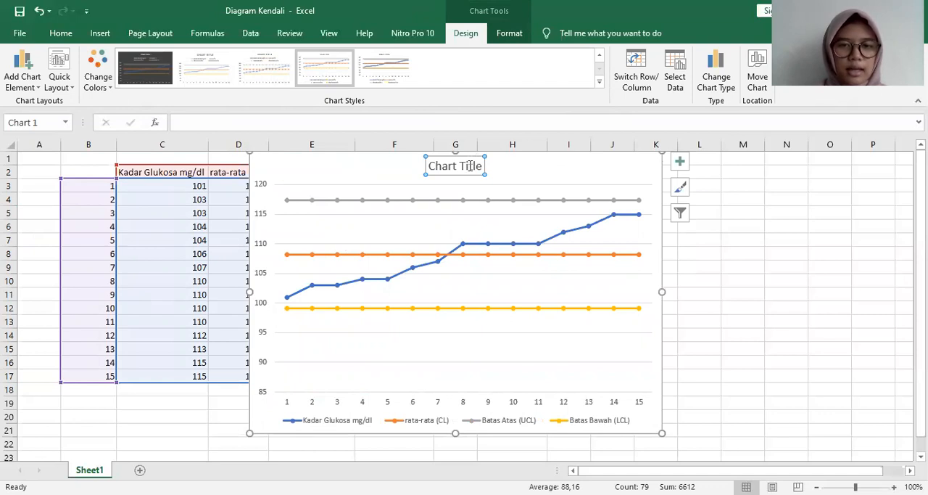
left_click(61, 33)
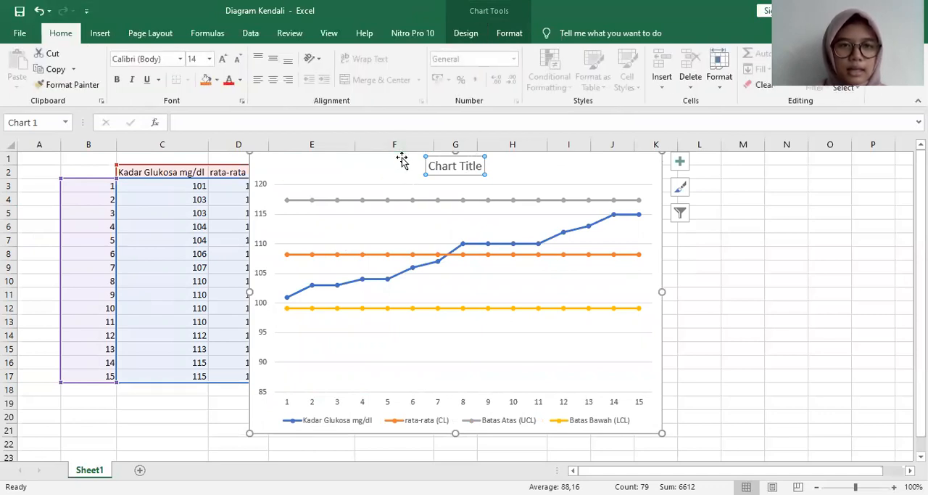
left_click(464, 166)
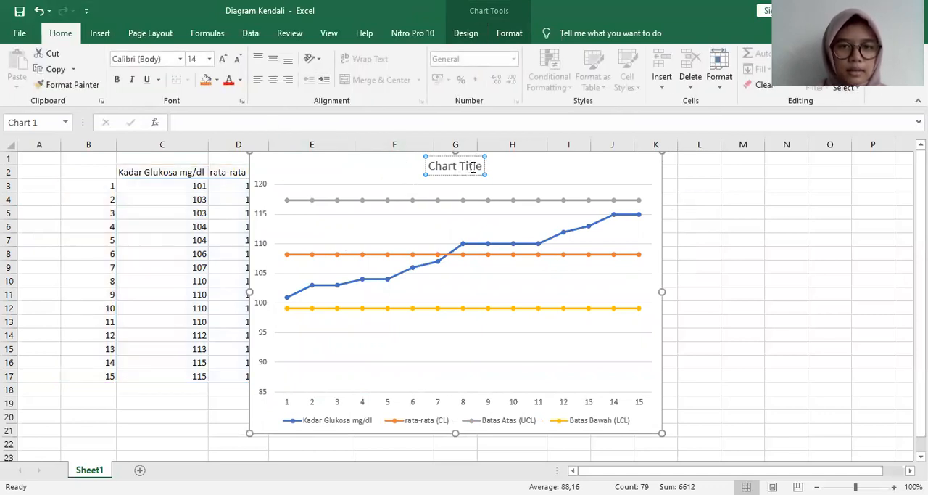
left_click_drag(483, 166, 427, 166)
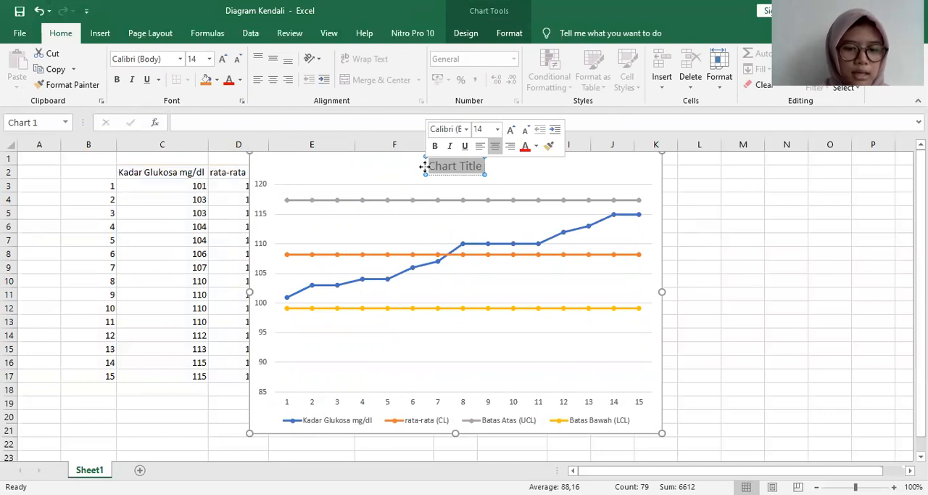
type("Kadar Glu")
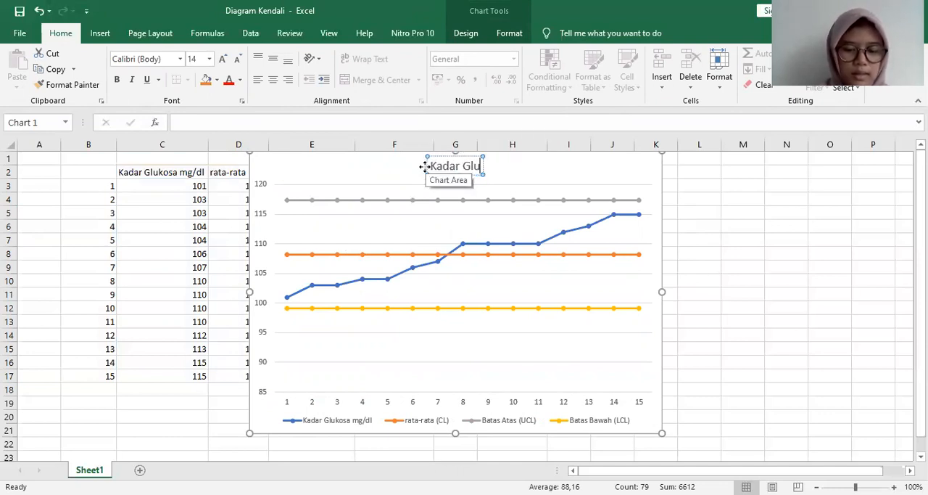
type("kosa mg")
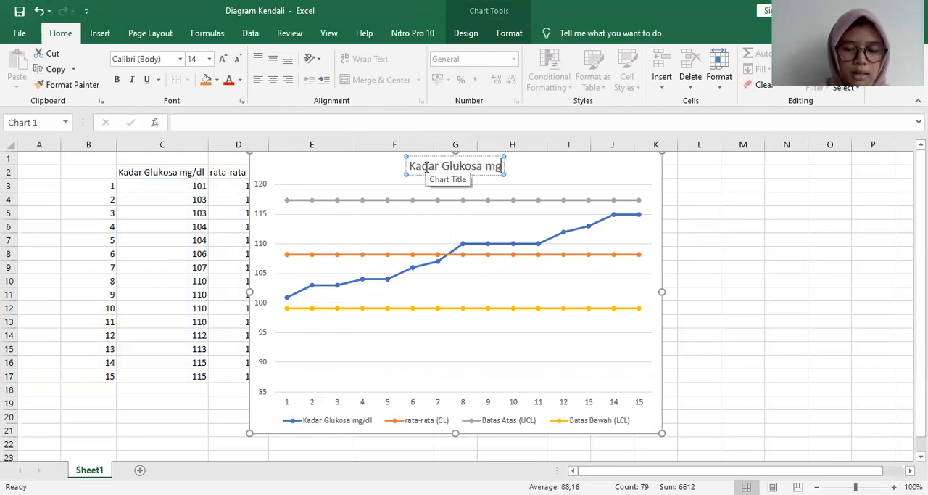
type("/dl")
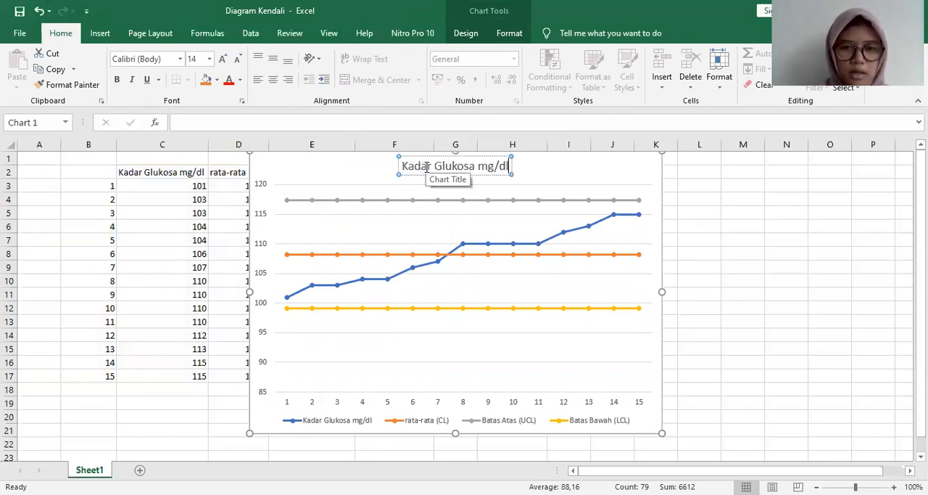
left_click(517, 224)
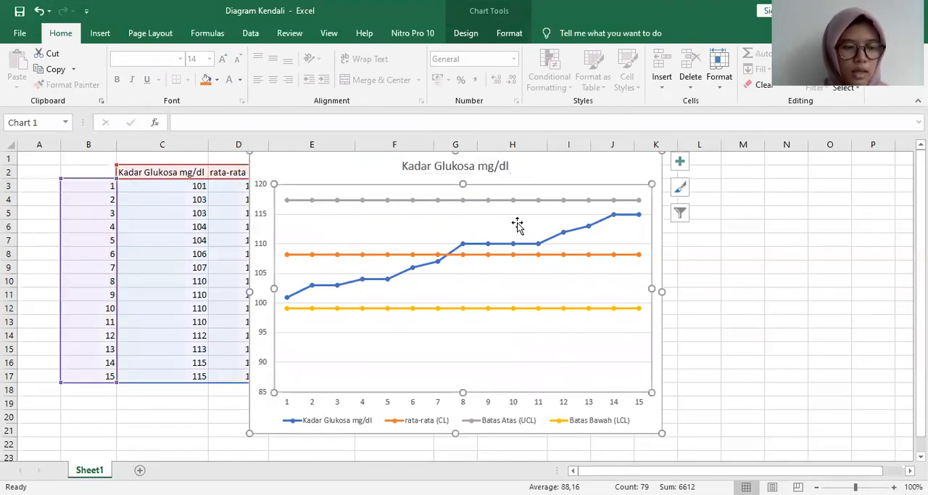
Step: Examine the glucose line in the chart against the upper limit, mean and lower limit lines
left_click(464, 200)
left_click(610, 213)
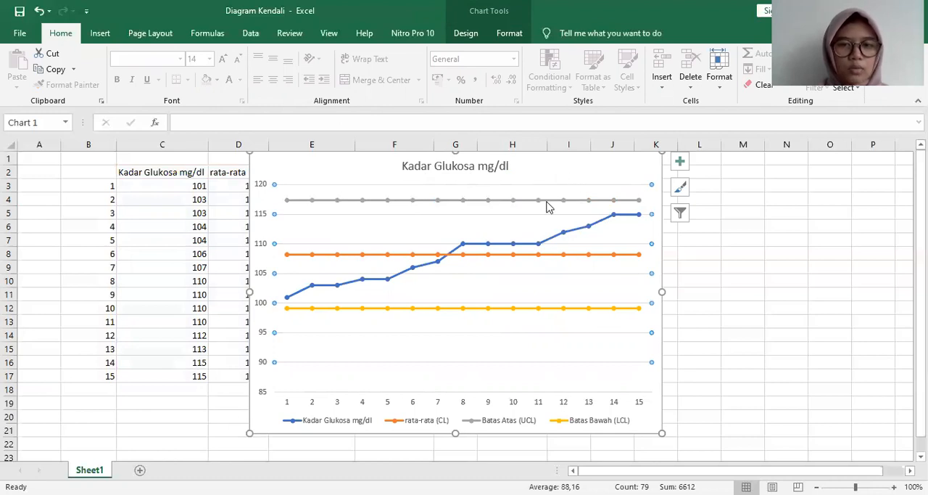
mouse_move(551, 206)
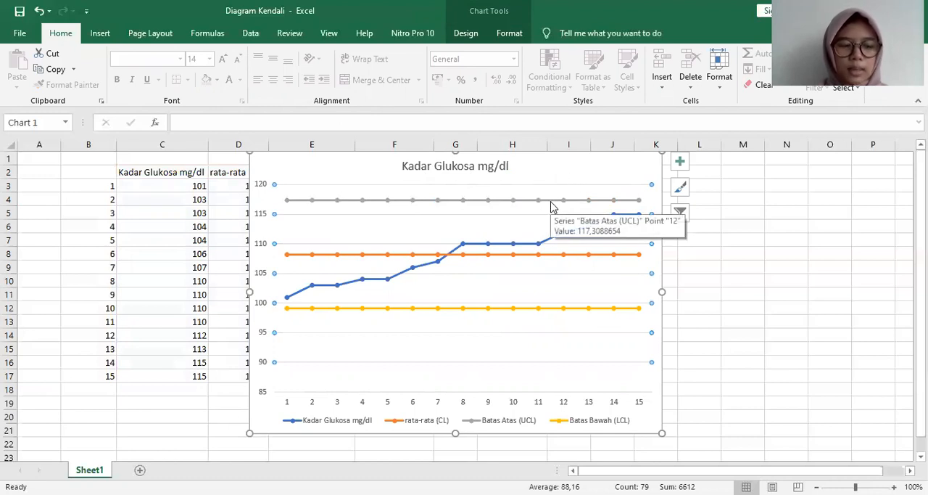
left_click(319, 255)
left_click(530, 188)
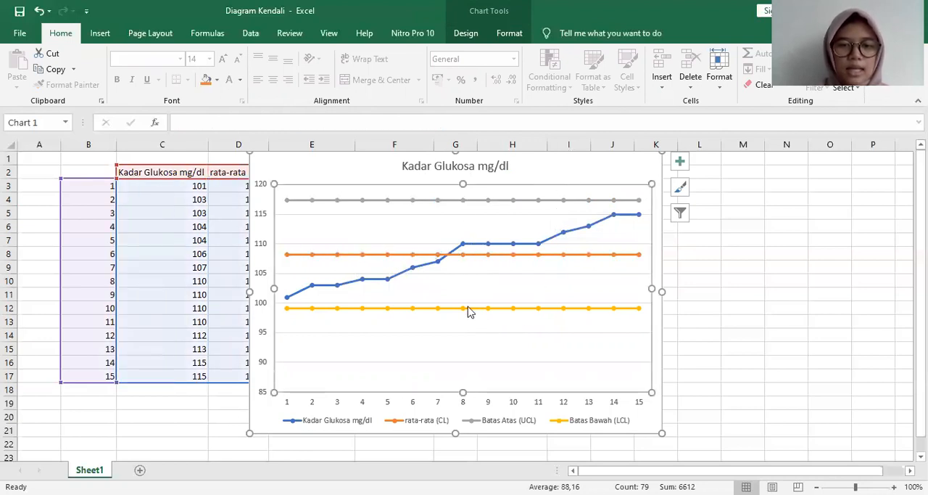
mouse_move(474, 313)
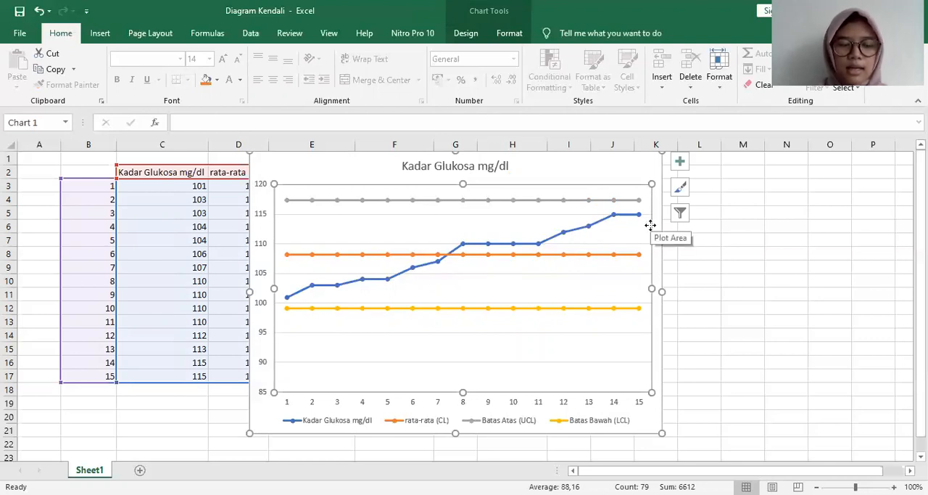
left_click(680, 267)
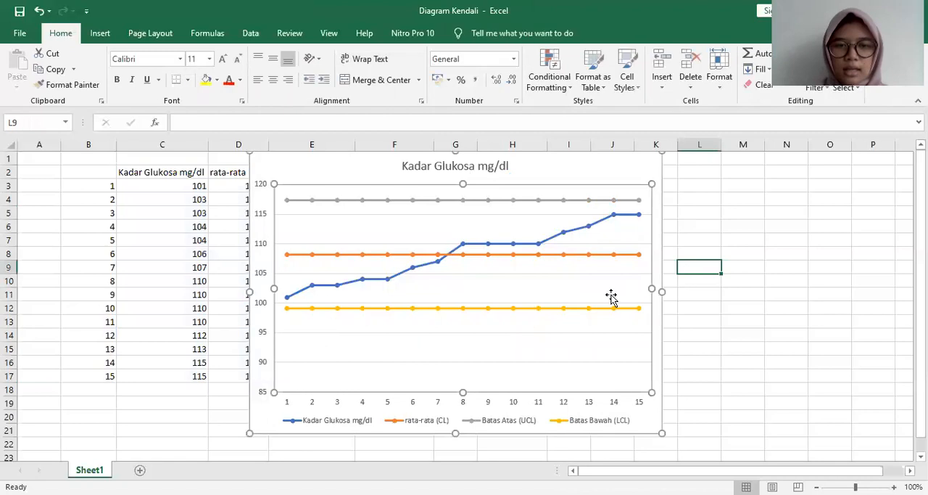